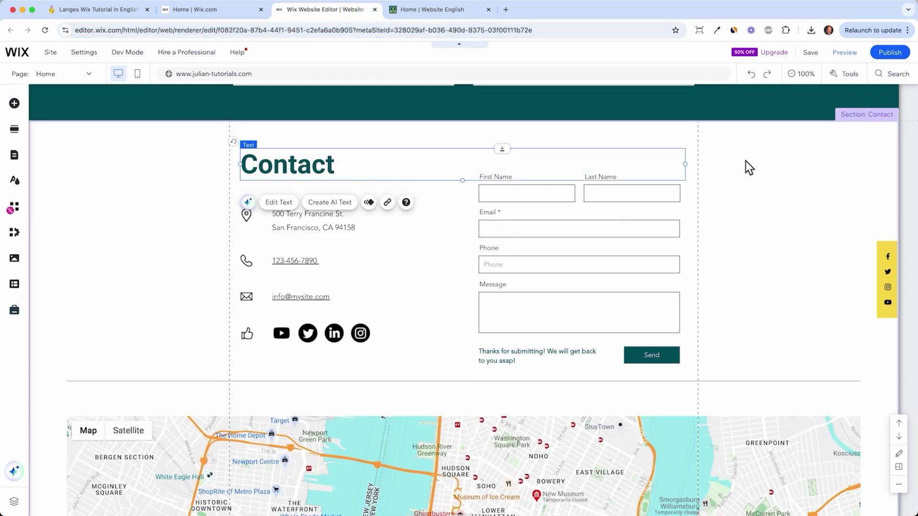
Step: Select the Contact section and open the Wix App Market
click(746, 161)
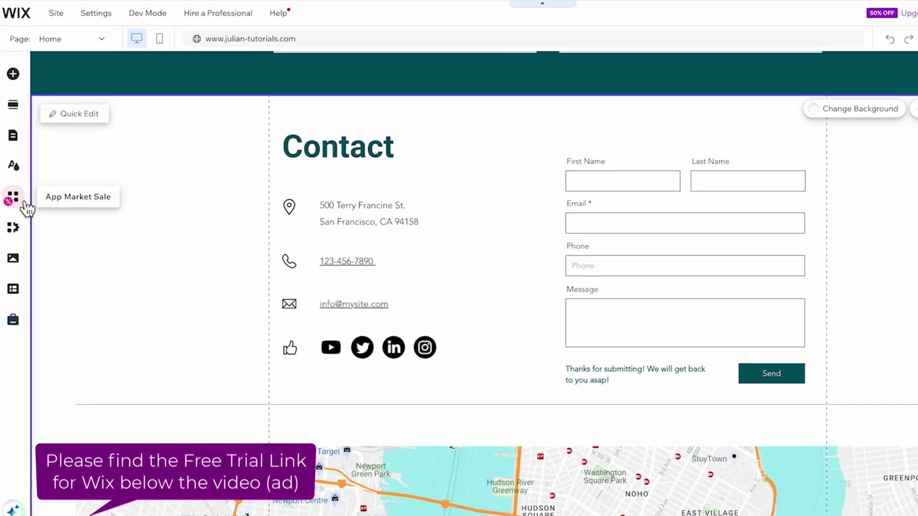
click(24, 204)
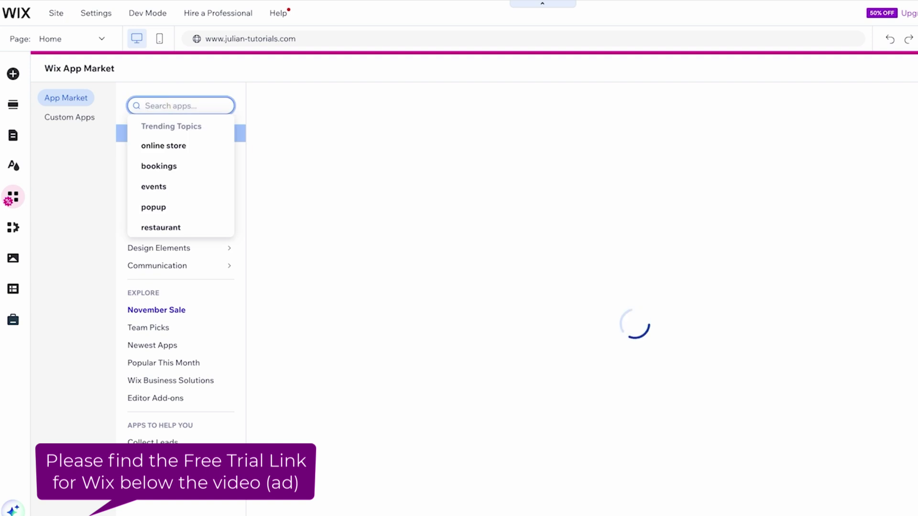
Step: Search the App Market for 'chat' and add the Wix Chat app to the site
text(chat)
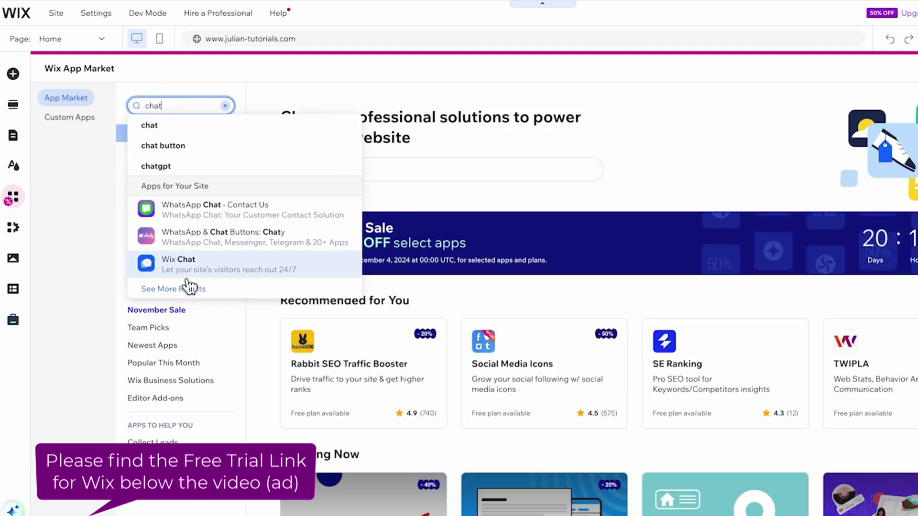
click(187, 278)
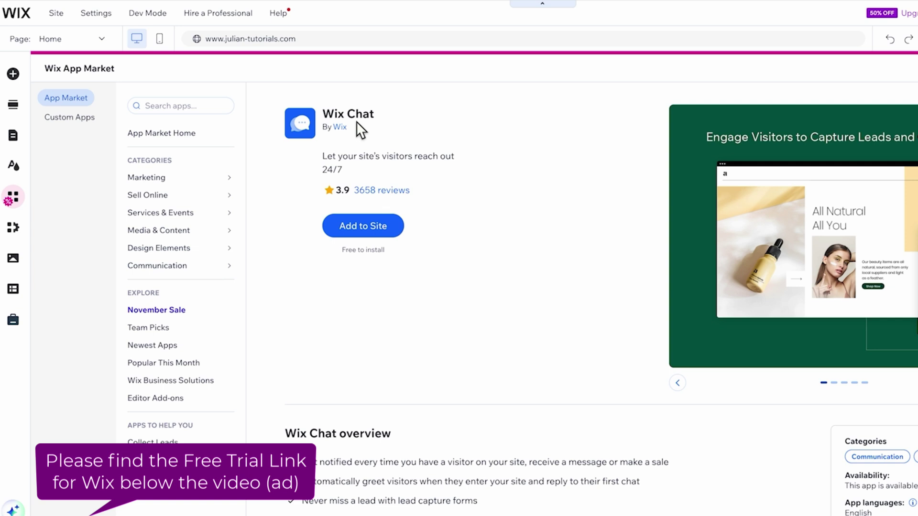
click(395, 232)
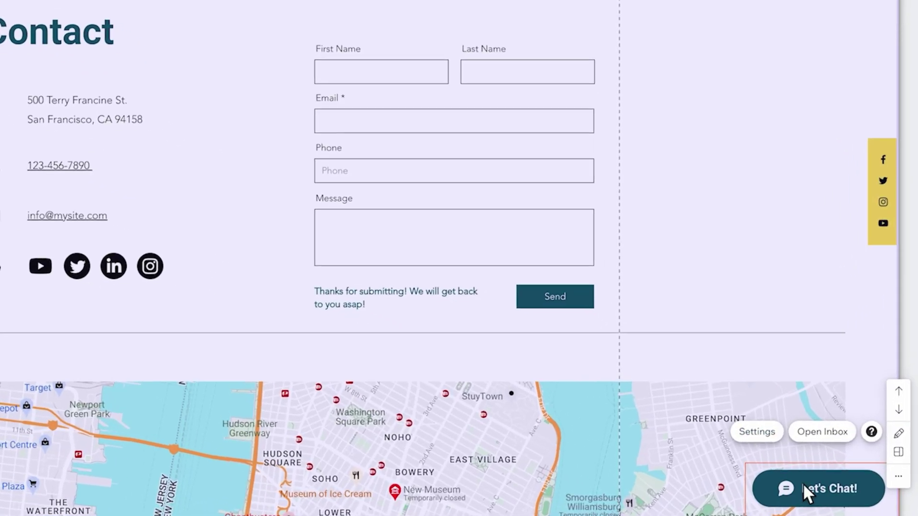
Step: Open the Wix Chat widget's settings and review its display and design options
click(784, 440)
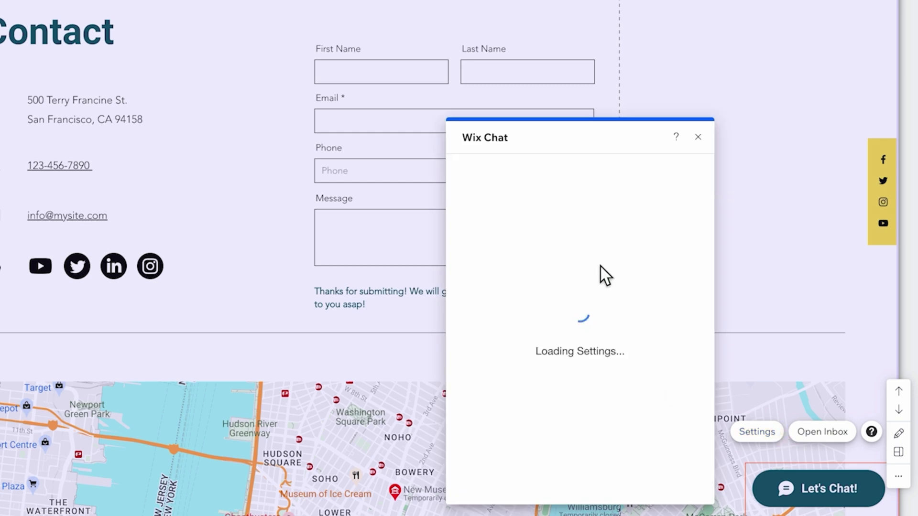
click(493, 205)
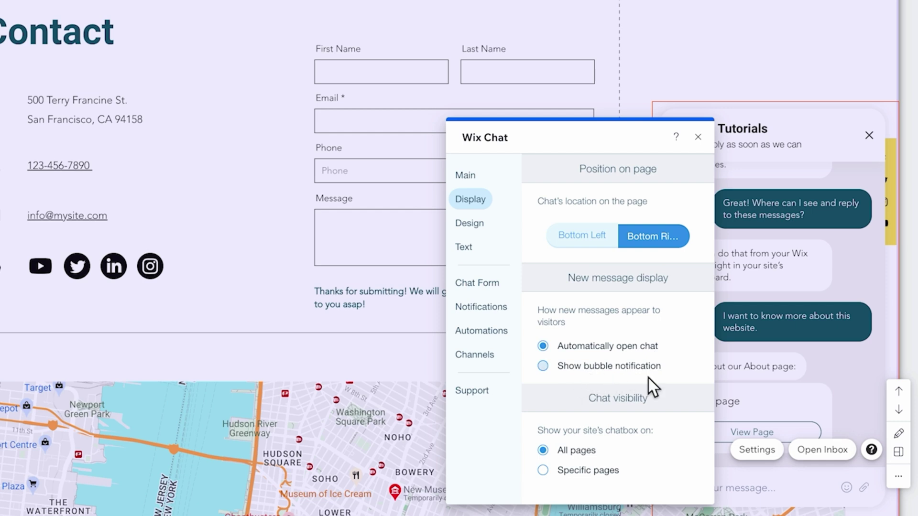
click(482, 224)
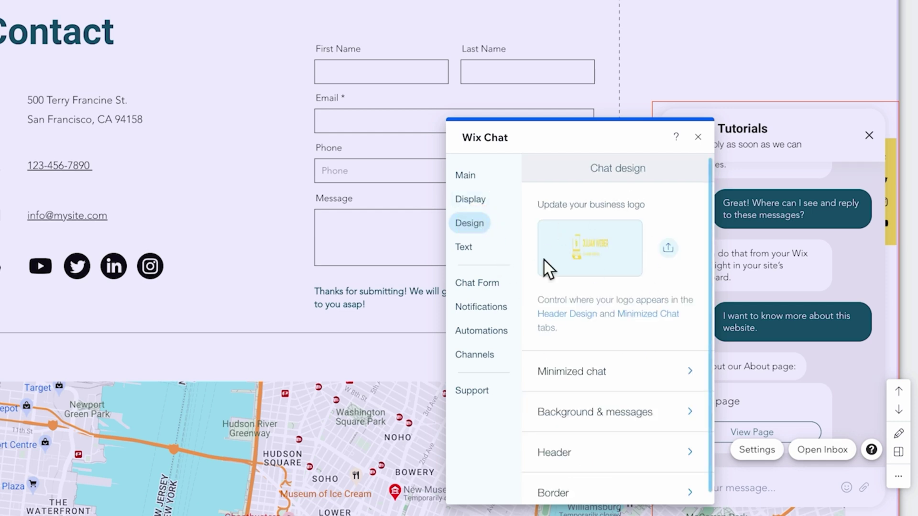
scroll(611, 337, down, 1)
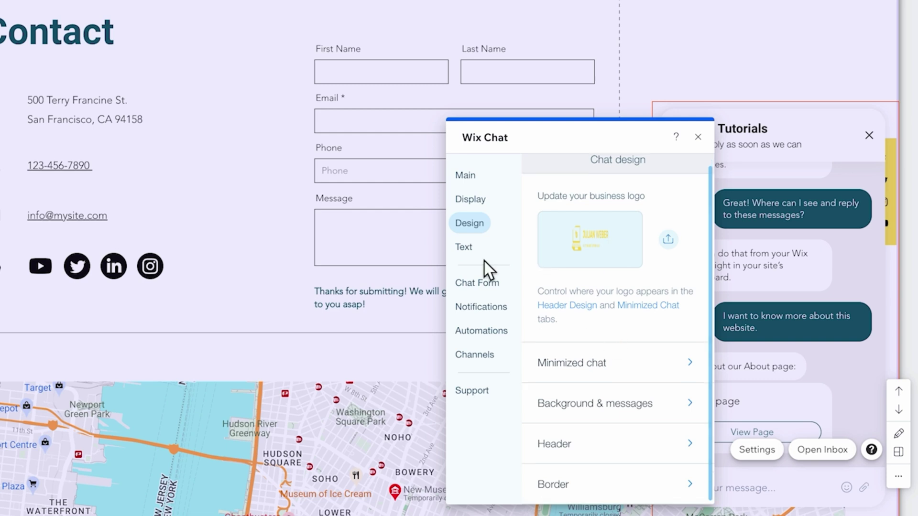
Step: Browse the chat's text options, then step back through design to the display settings
click(475, 249)
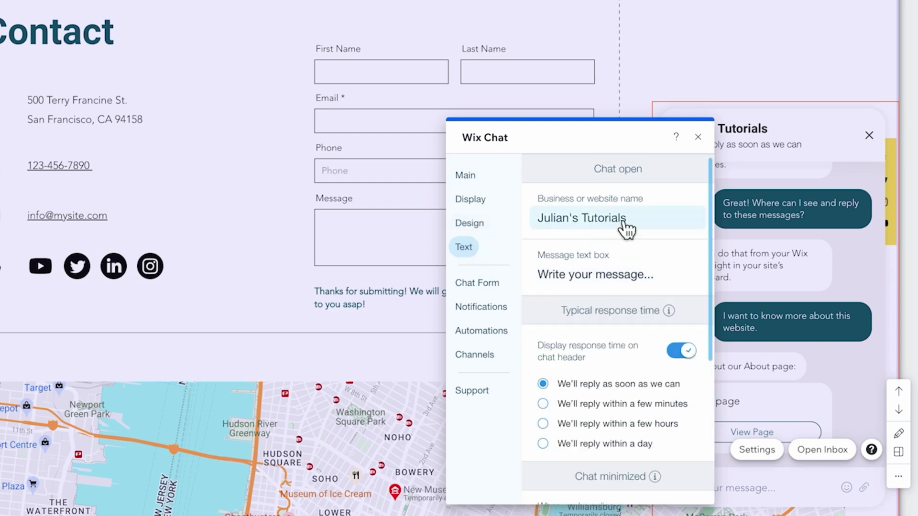
scroll(624, 282, down, 5)
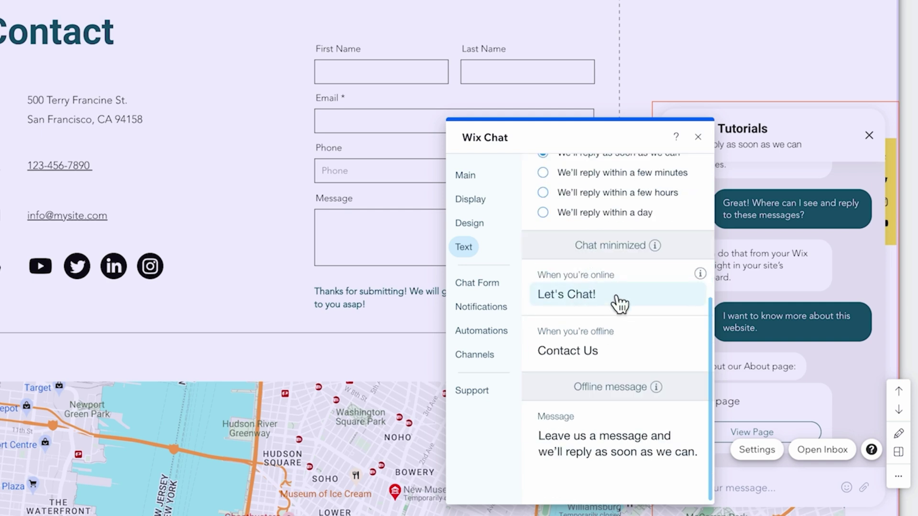
scroll(582, 375, up, 5)
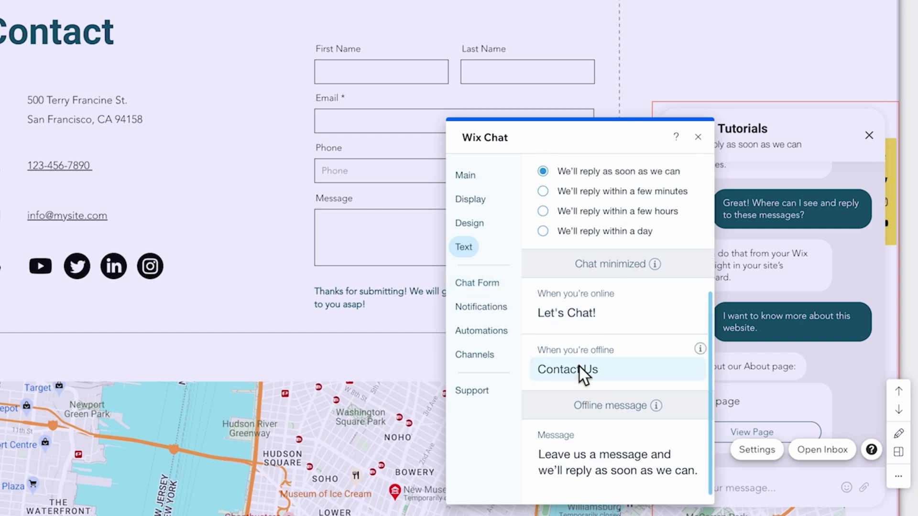
click(490, 226)
click(483, 199)
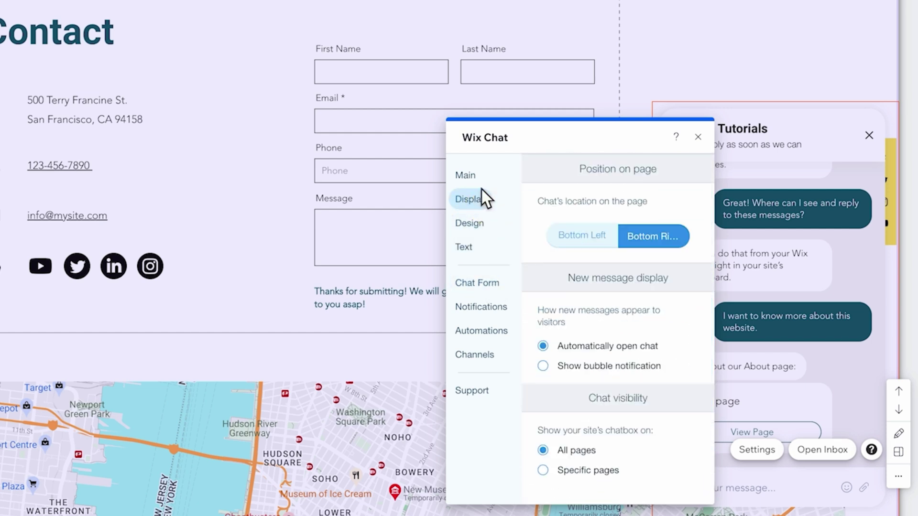
click(479, 182)
click(480, 203)
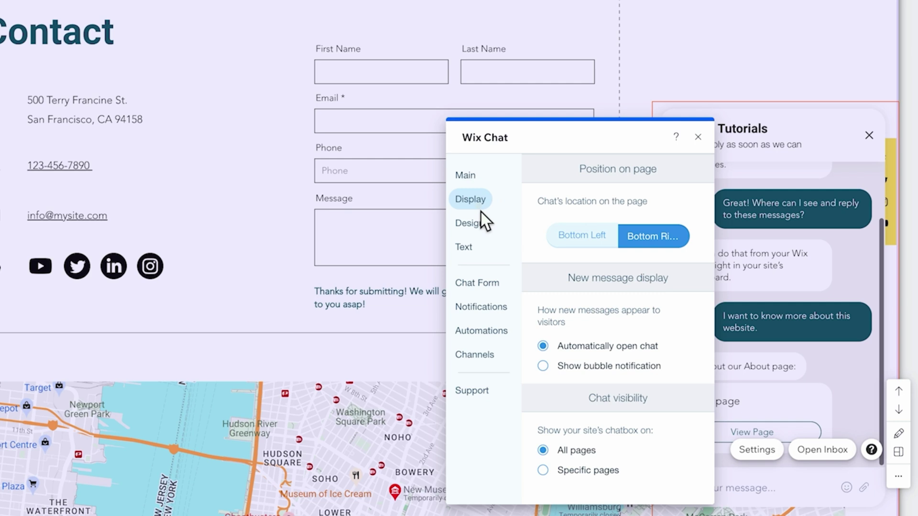
Step: Look through the chat's Chat Form and Notifications options, ending on Automations
click(480, 226)
click(480, 284)
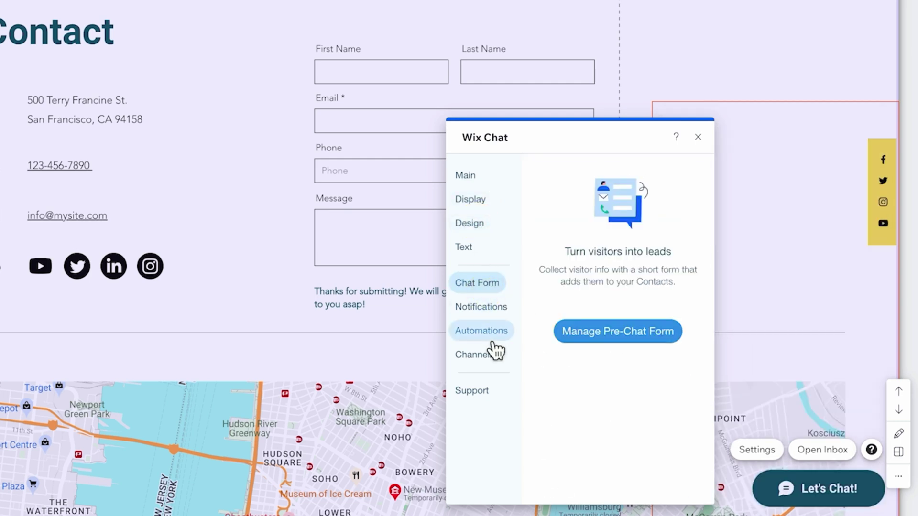
click(491, 309)
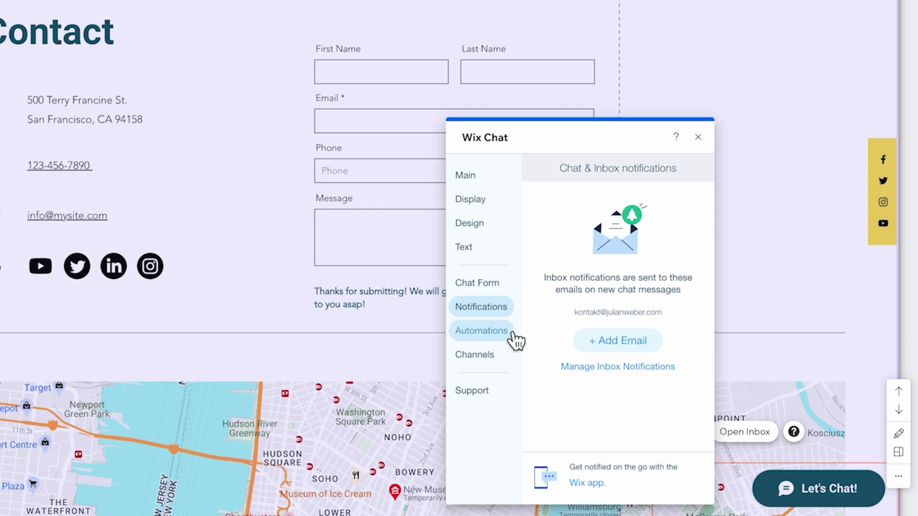
click(497, 331)
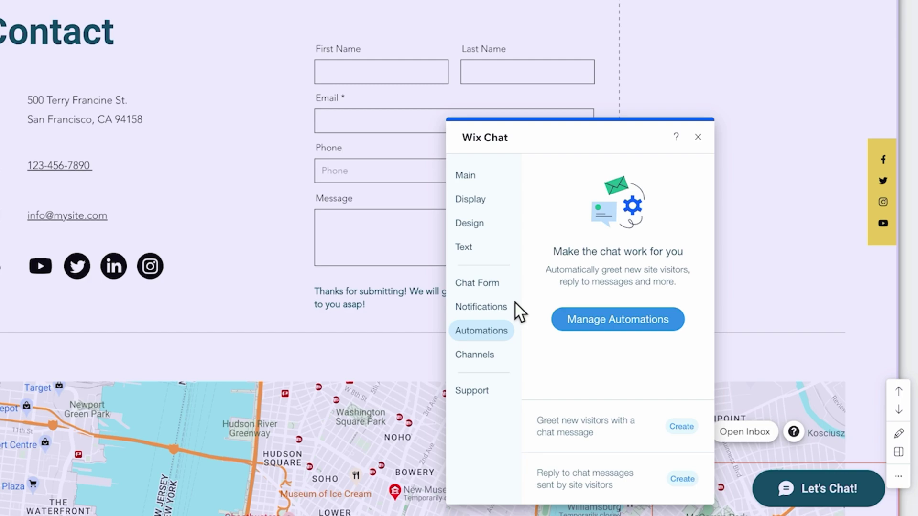
Step: Close the chat settings, publish the site, and reload the live site tab
click(698, 136)
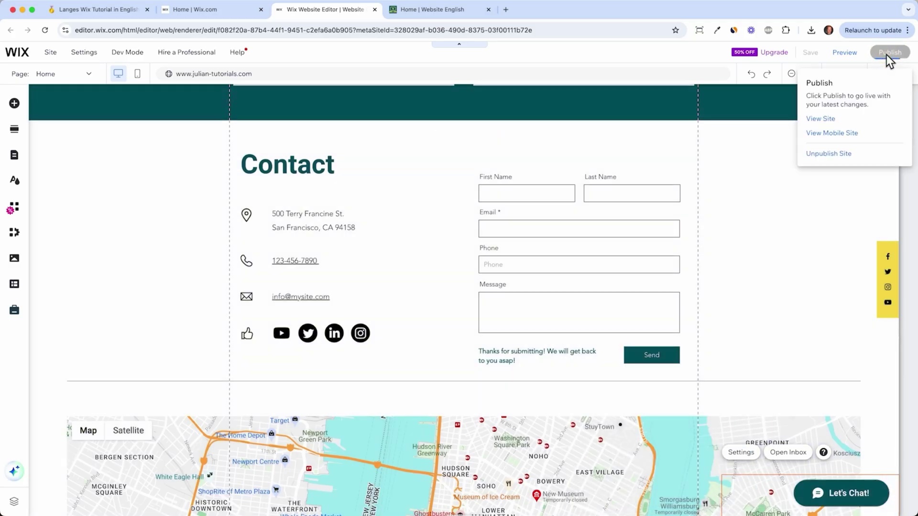
click(887, 55)
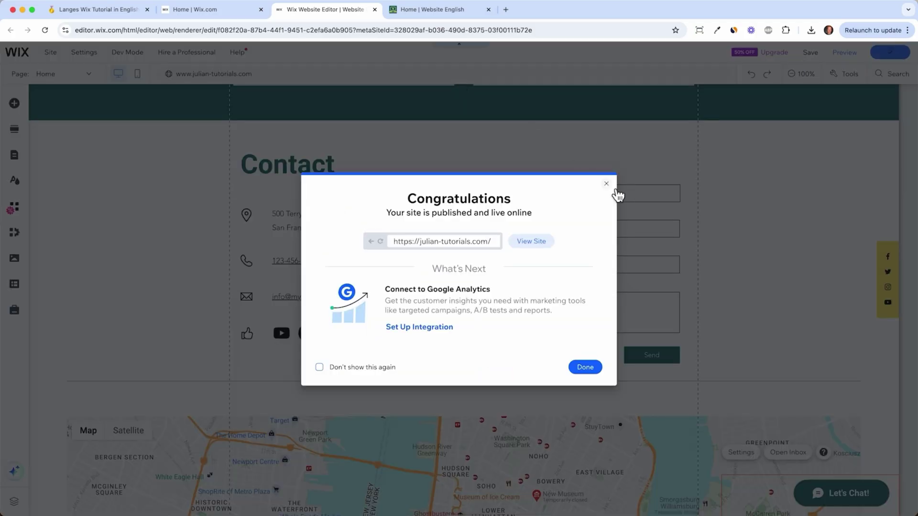
click(606, 183)
click(420, 9)
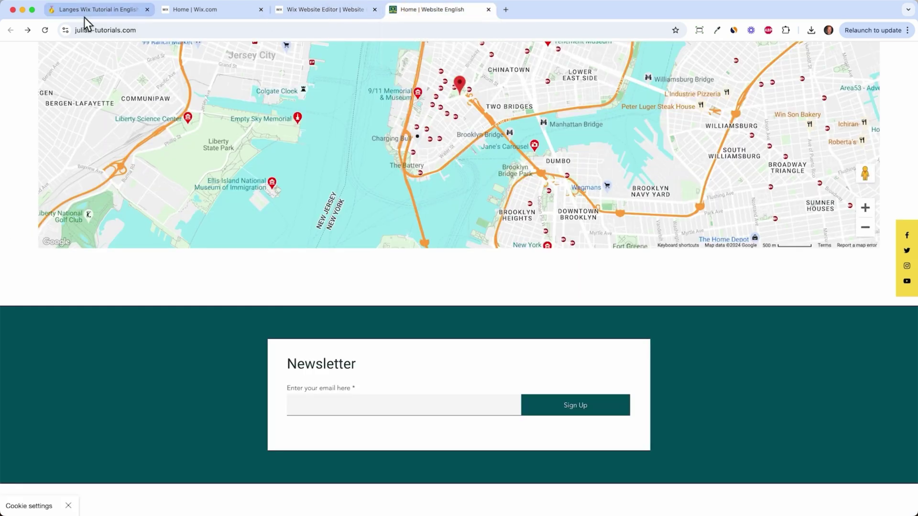
click(51, 27)
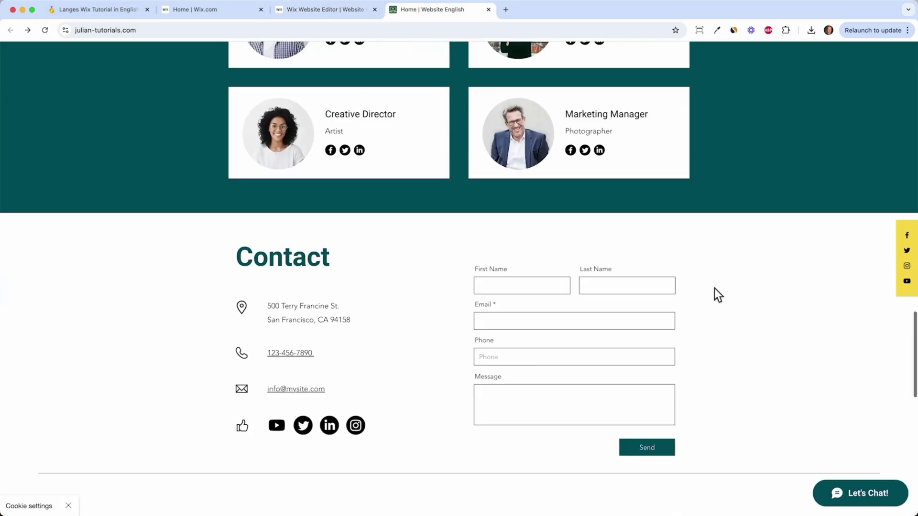
Step: Send the chat message 'Hi I have a question (chat)' from the live site
scroll(714, 288, down, 3)
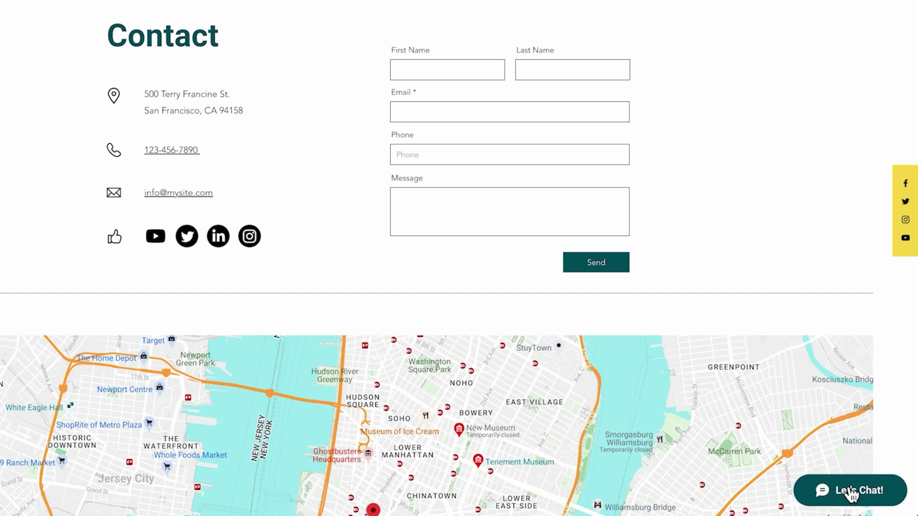
click(845, 488)
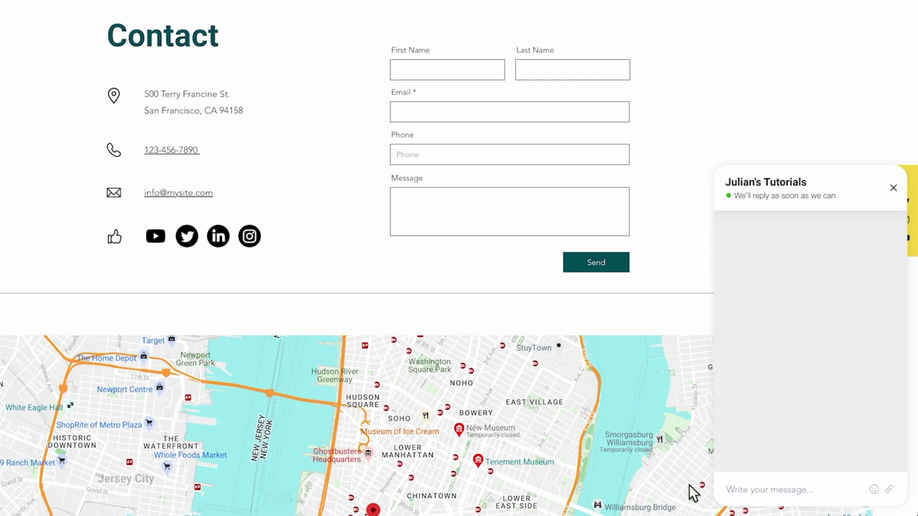
text(Hi I have )
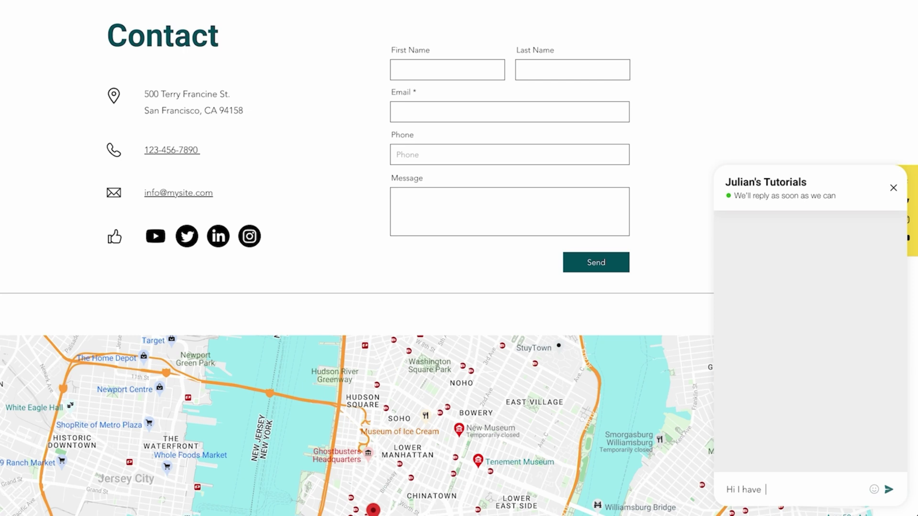
text(a question (chat)
key(Return)
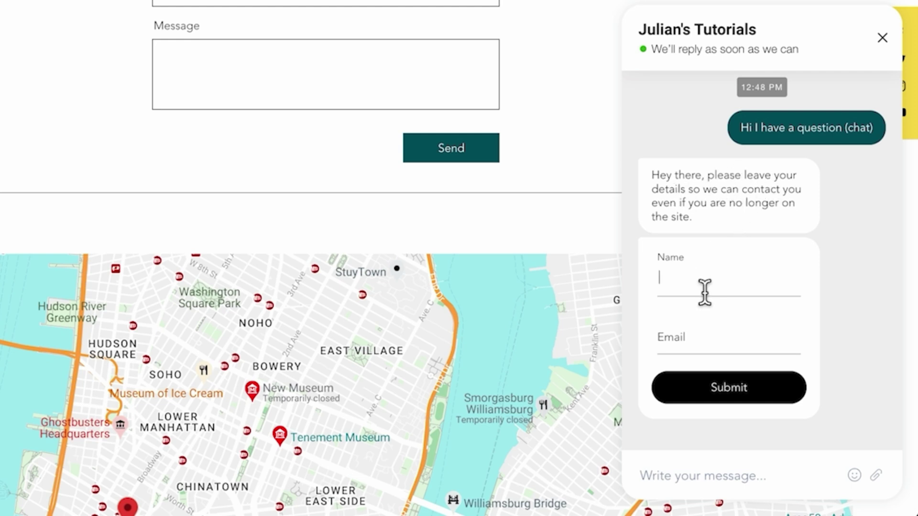
Step: Fill in the visitor's name and saved email in the chat form and submit it
text(Julian)
click(678, 340)
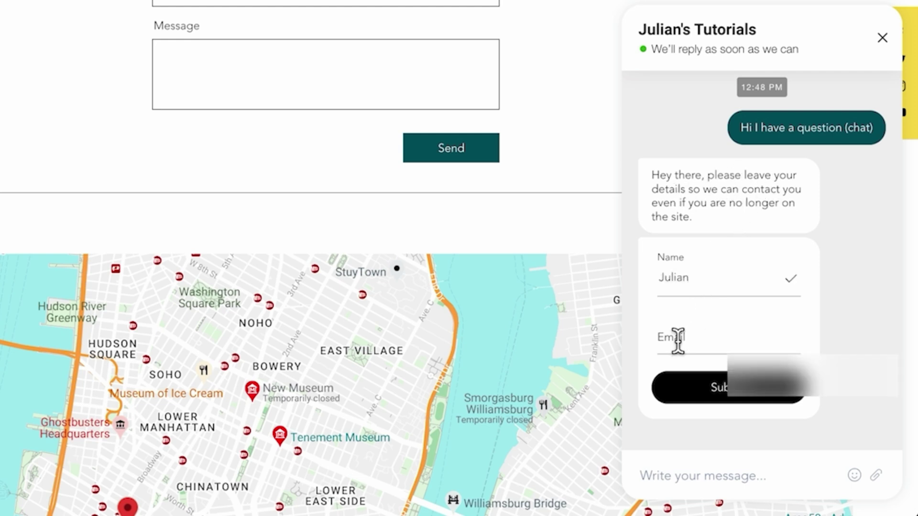
click(765, 370)
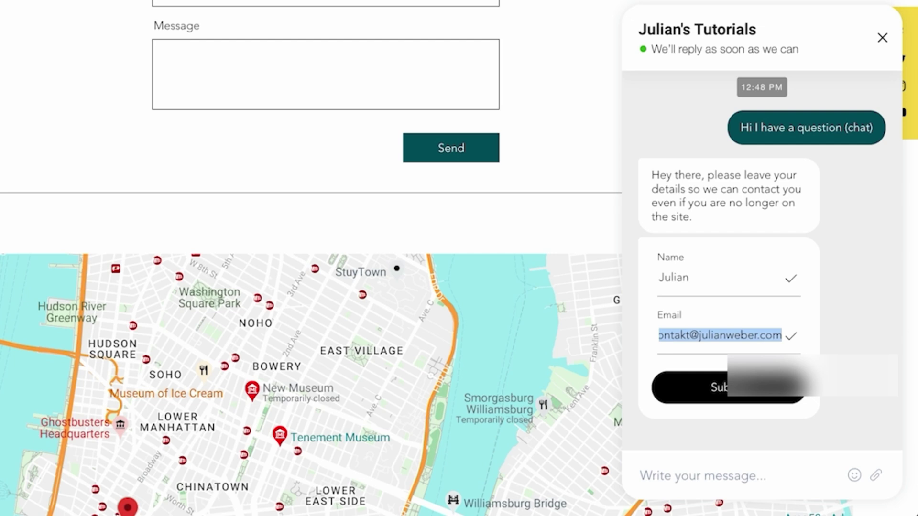
click(724, 405)
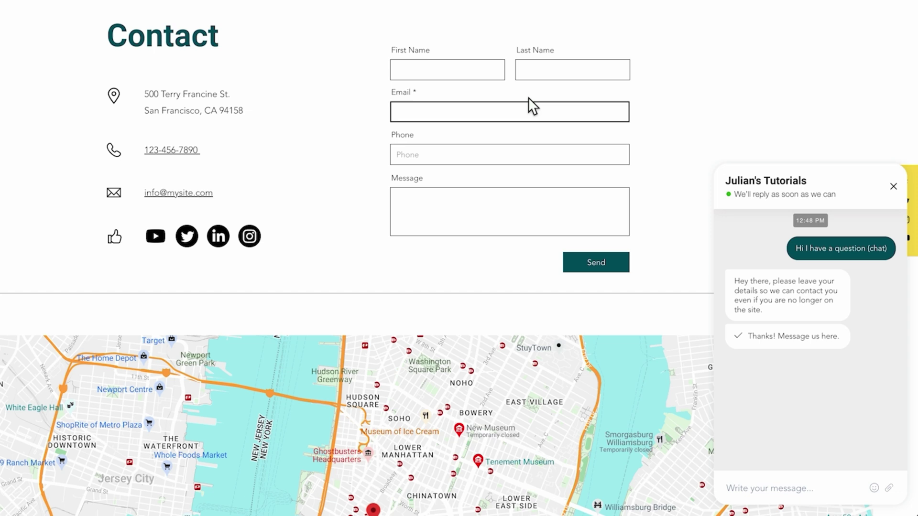
Step: Send the contact form with autofilled name and email and message 'Hi jnsdjkvnsdjnv (form)'
click(462, 74)
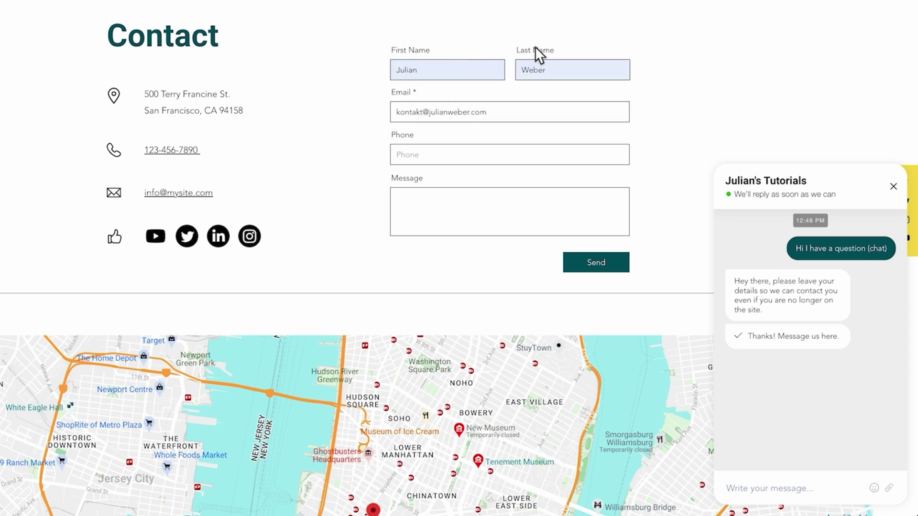
click(421, 220)
text(Hi )
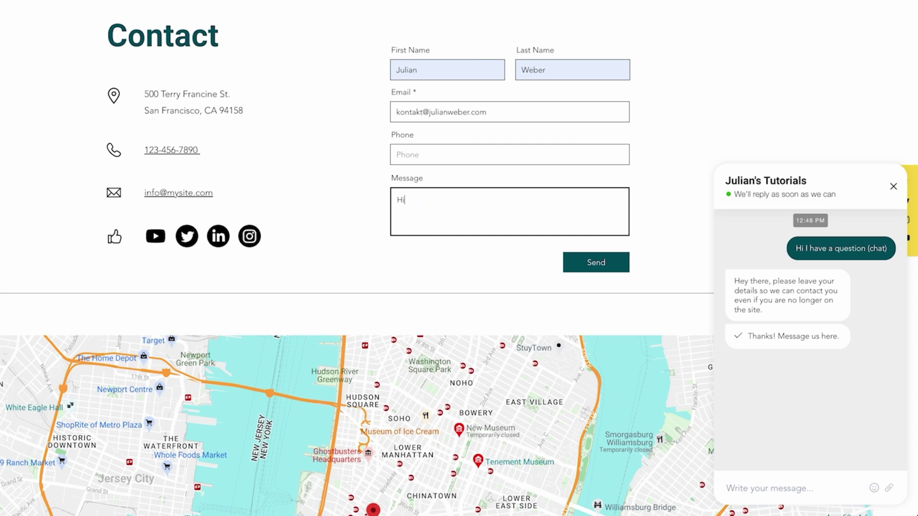
text(jnsdjkvnsdjnv (form)
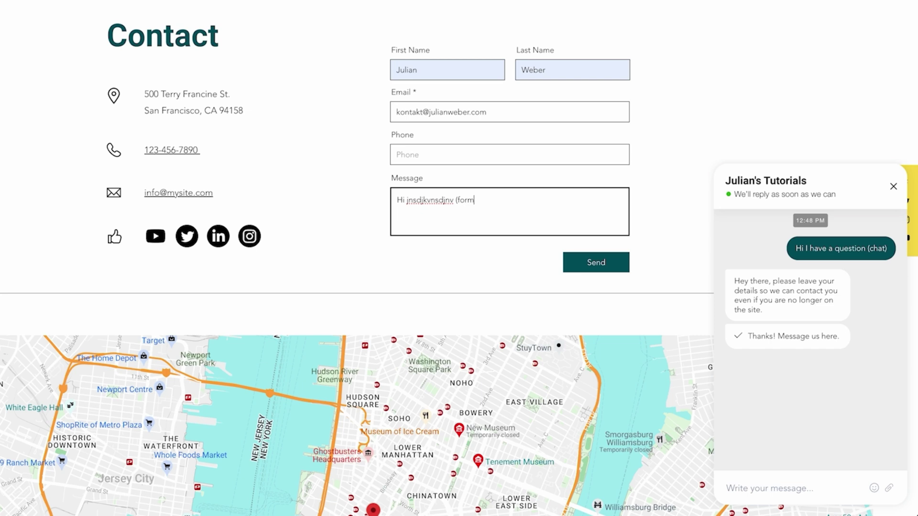
click(589, 263)
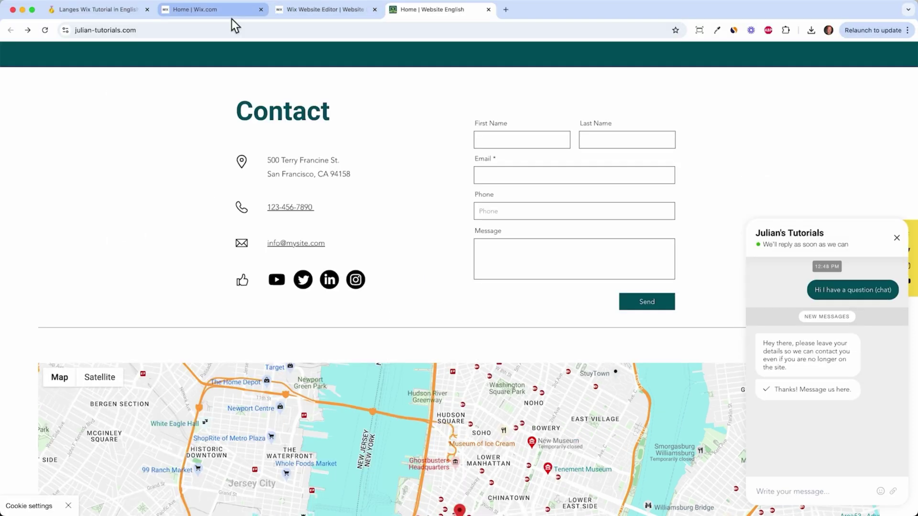
Step: Open the chat visitor's conversation in the dashboard Inbox, then return to the live contact form
click(232, 19)
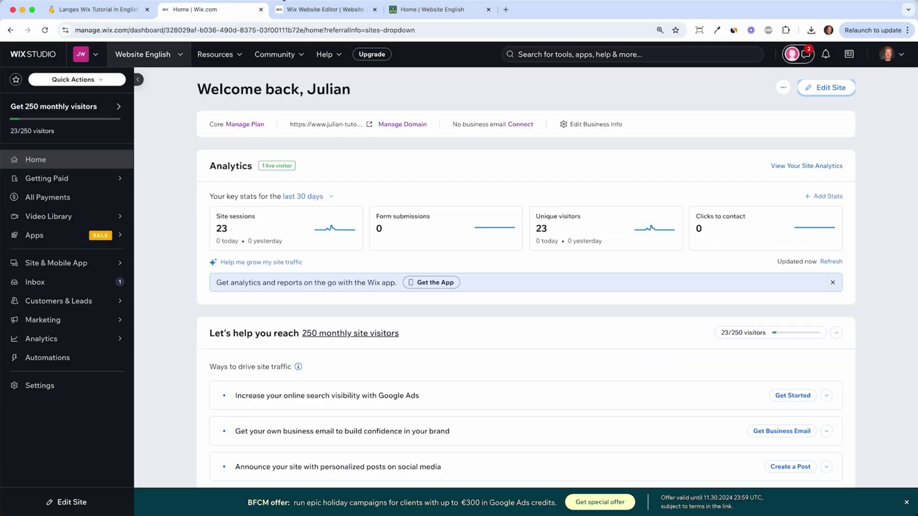
click(799, 67)
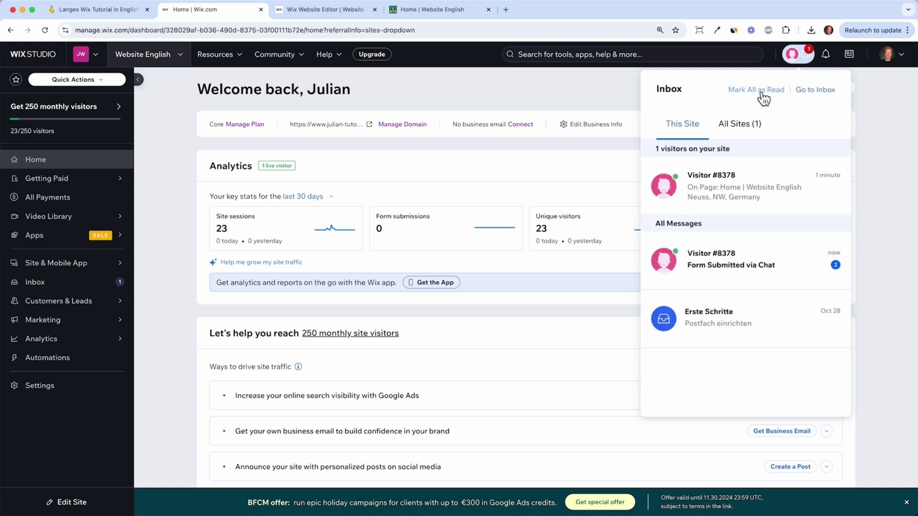
click(818, 92)
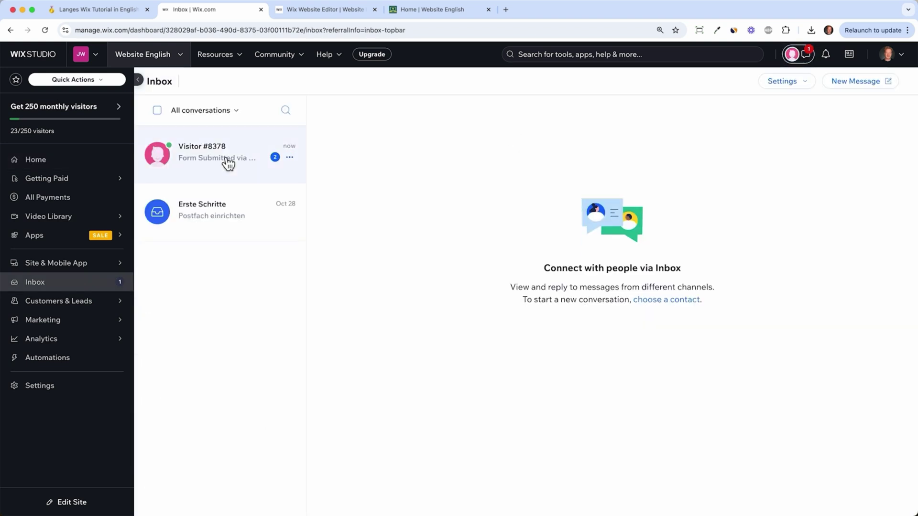
click(226, 159)
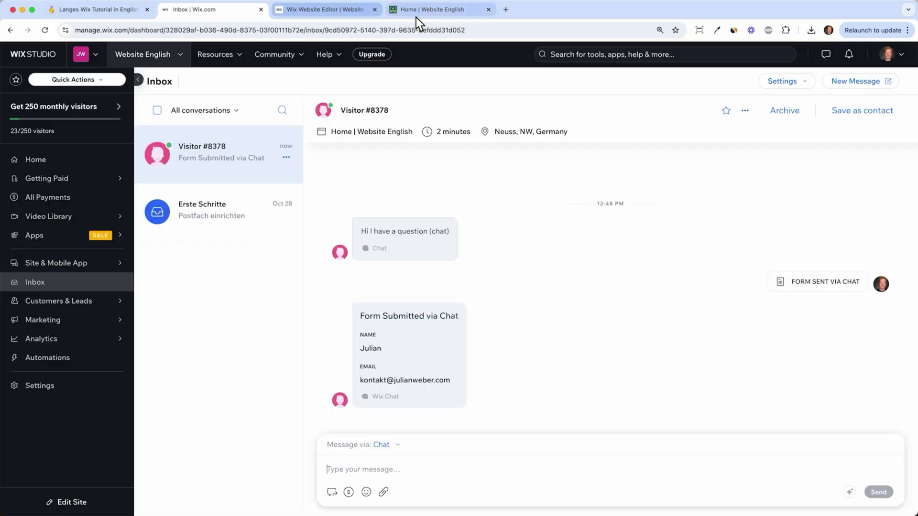
click(416, 15)
click(509, 142)
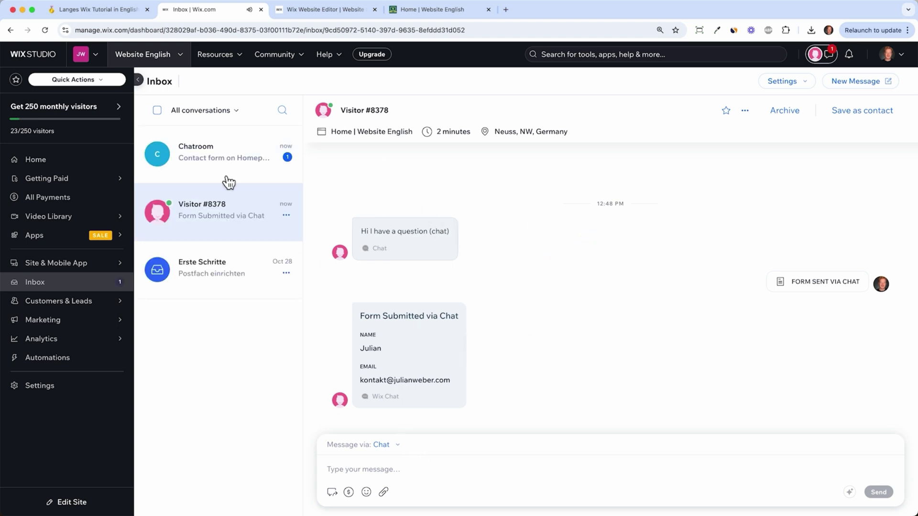
Step: Reply 'Just write my ansewer' to the chat visitor and check it on the live site
click(235, 163)
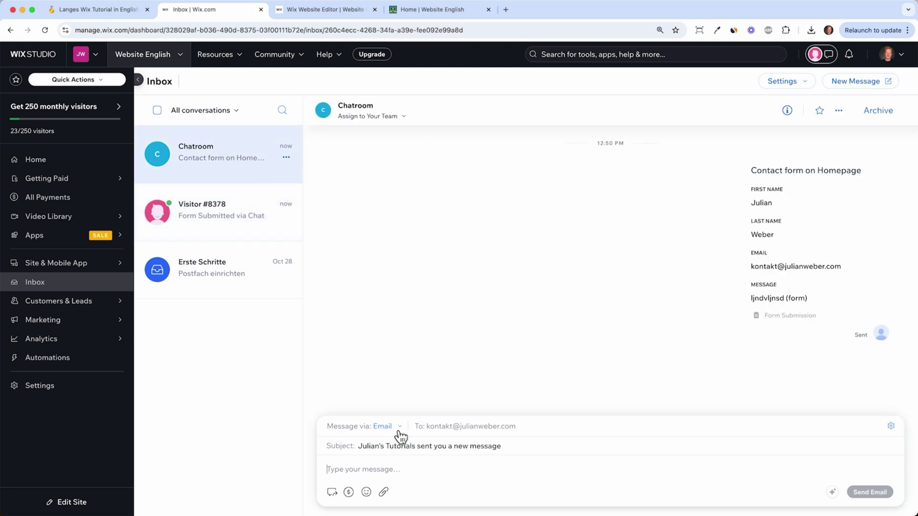
click(200, 211)
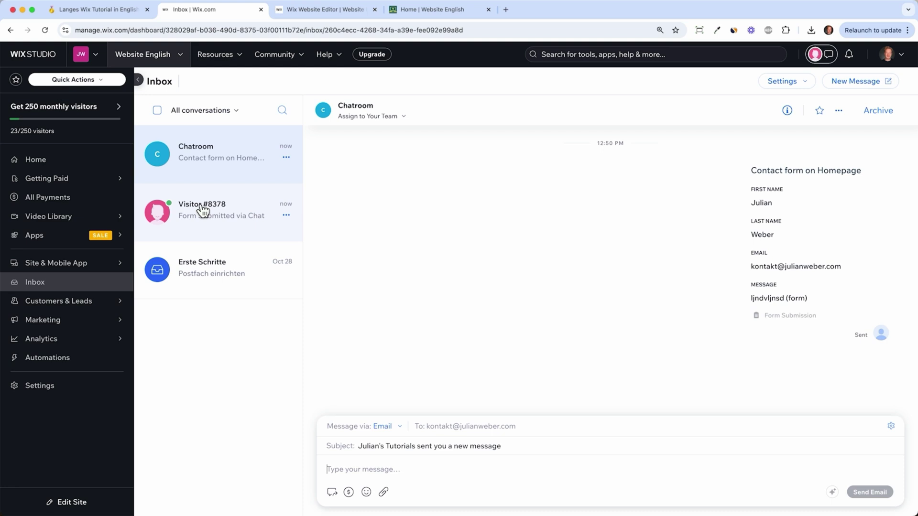
text(Jus)
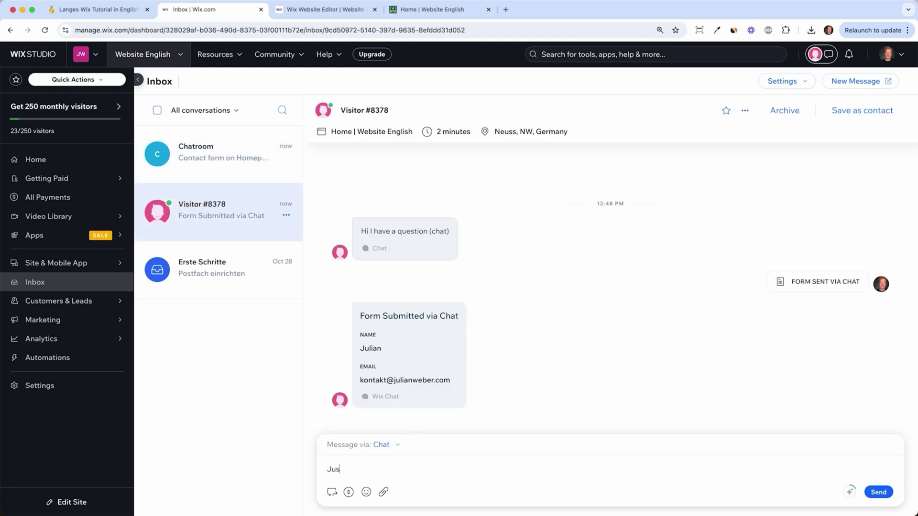
text(t write my an)
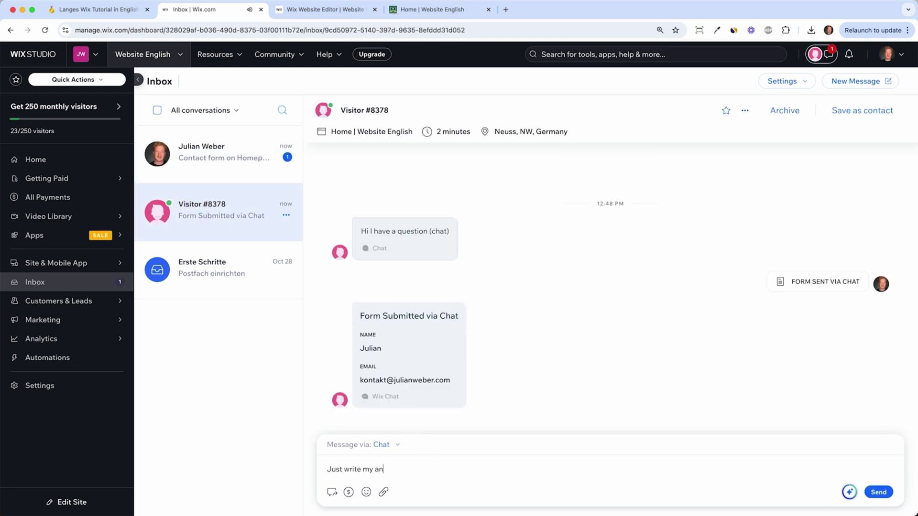
text(sewer)
click(879, 493)
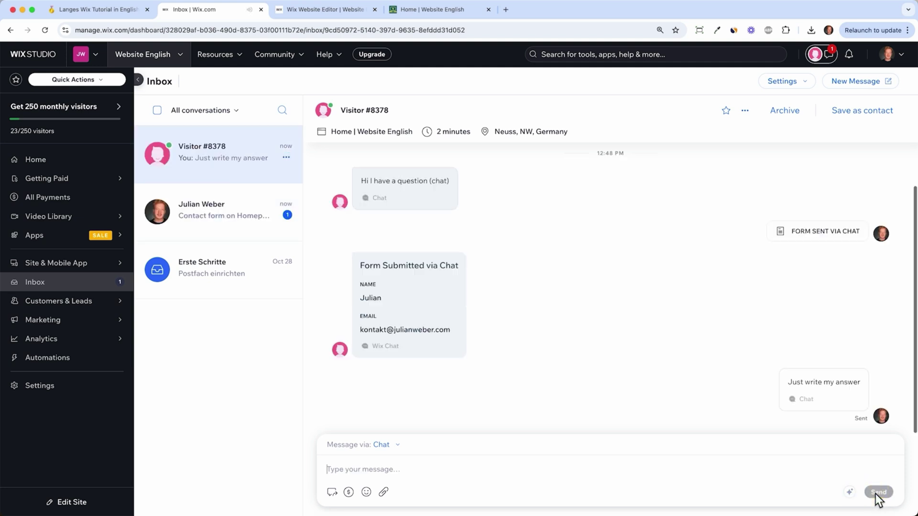
click(450, 13)
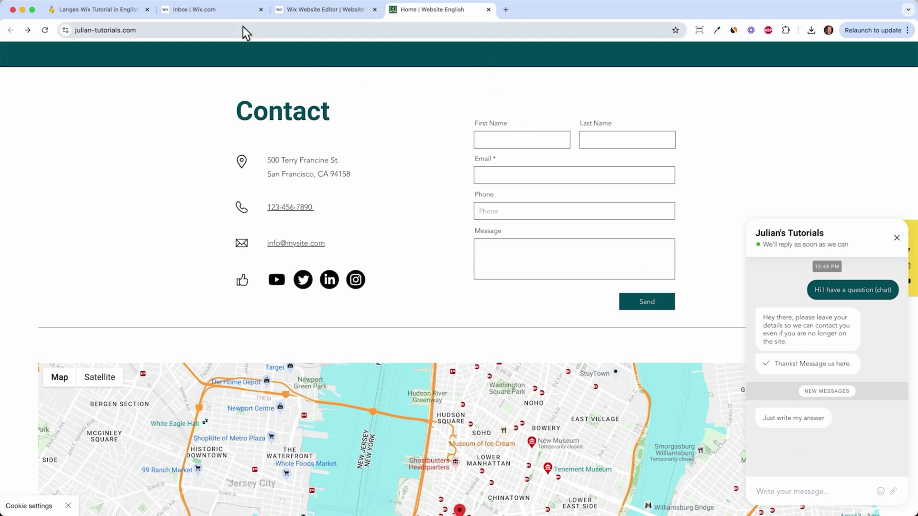
Step: Go back to the Inbox tab and close the Suggested for you popup
click(231, 17)
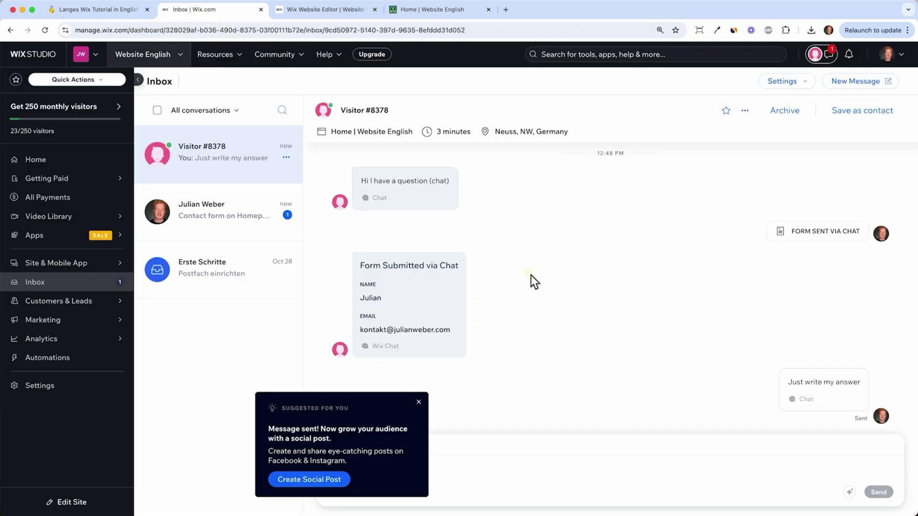
click(419, 402)
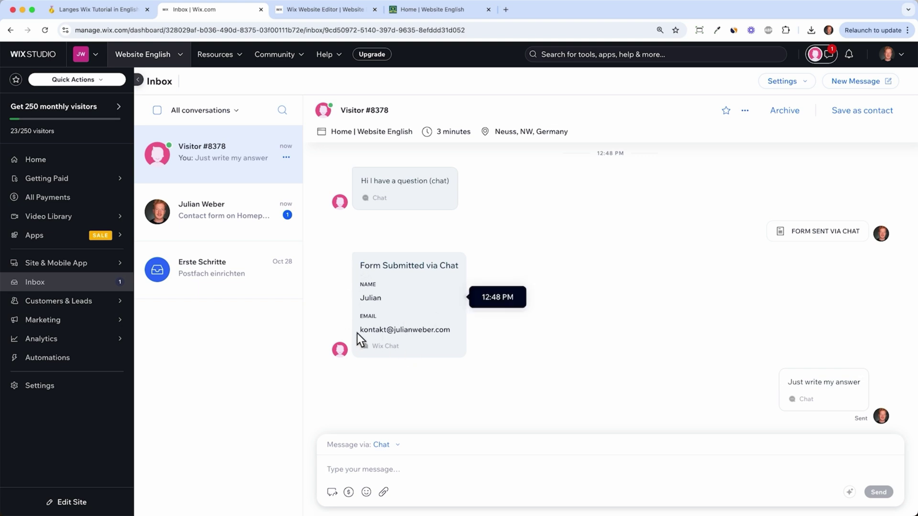
Step: Show the contact-form sender's Inbox thread with both 'Contact form on Homepage' submission cards
click(232, 215)
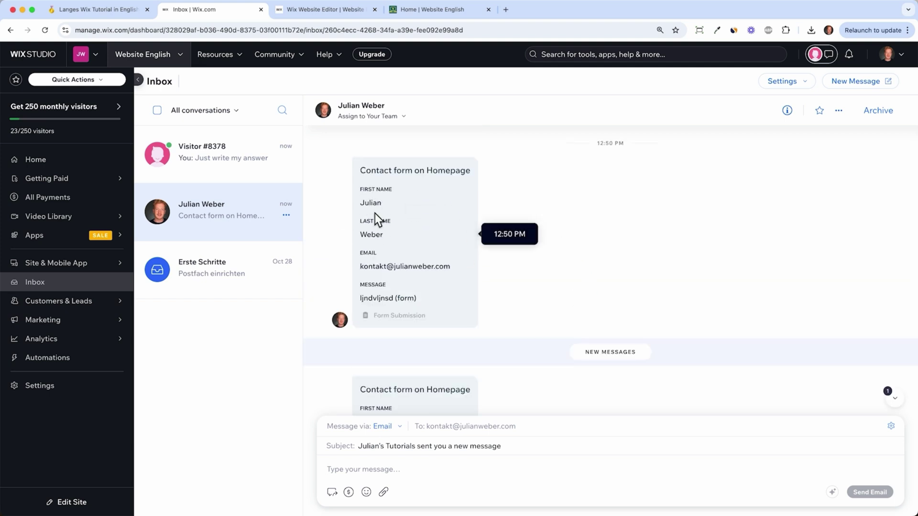
scroll(408, 291, down, 3)
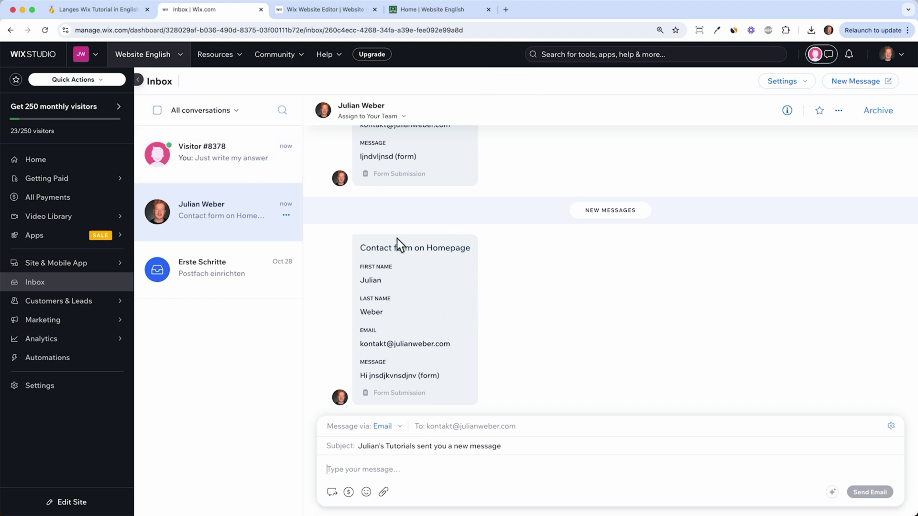
click(240, 151)
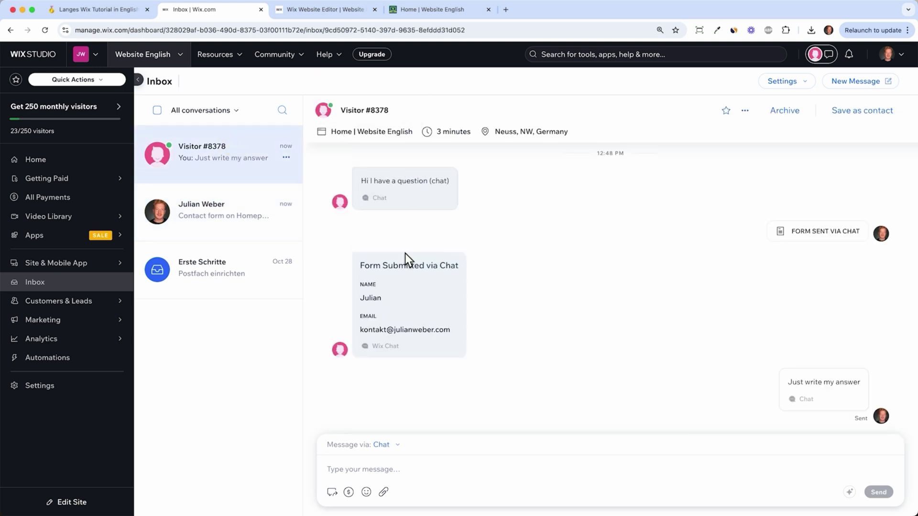
click(200, 212)
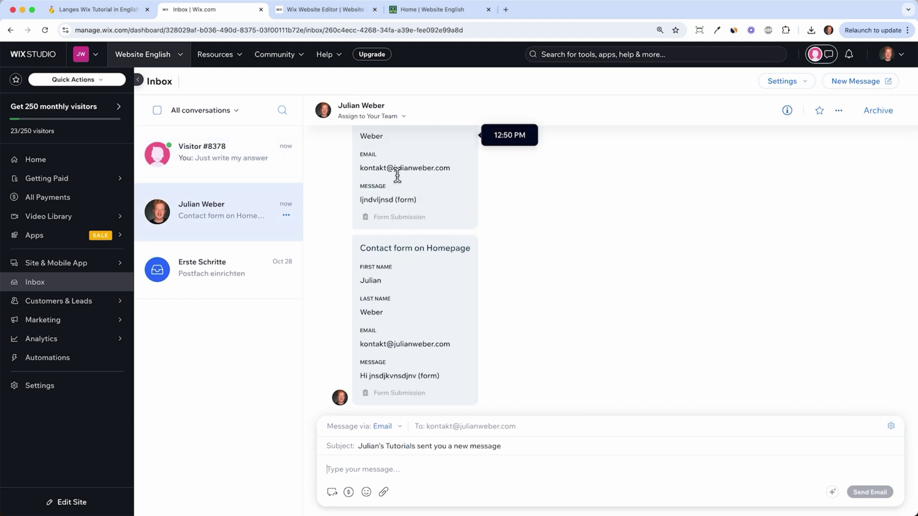
scroll(382, 163, up, 3)
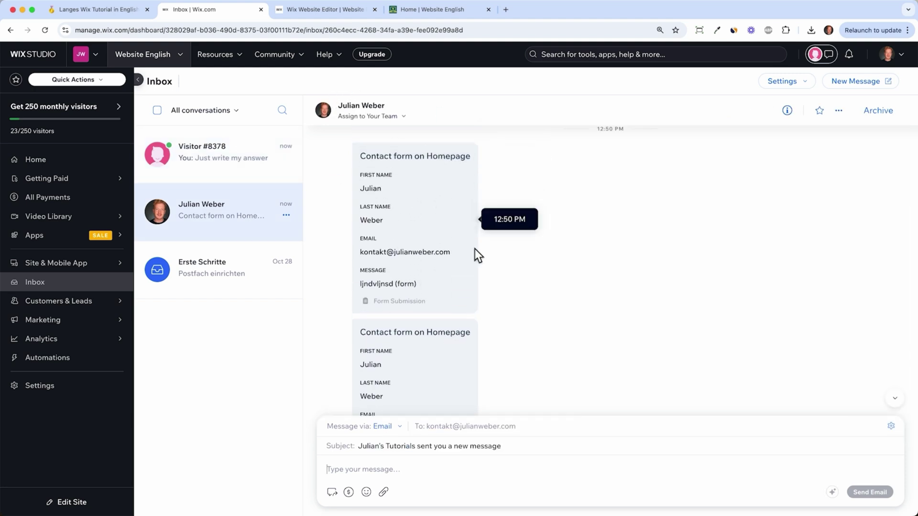
scroll(475, 249, down, 3)
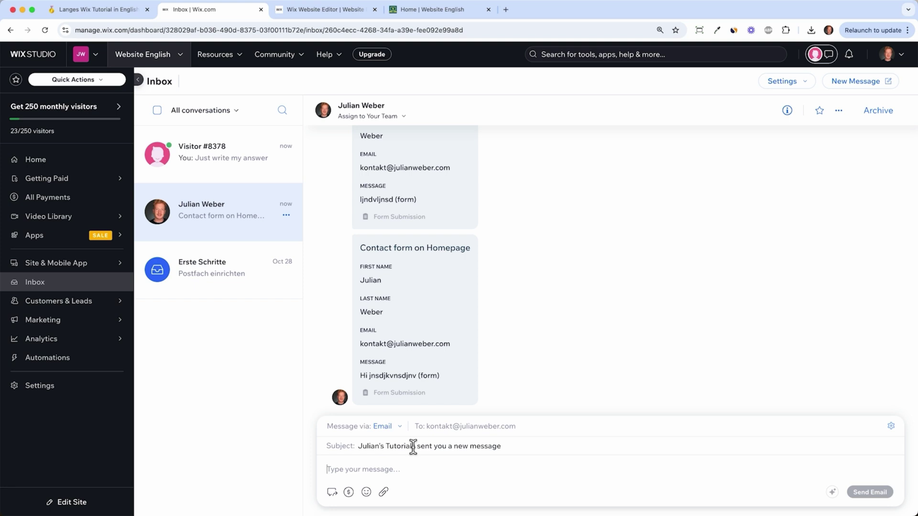
click(332, 492)
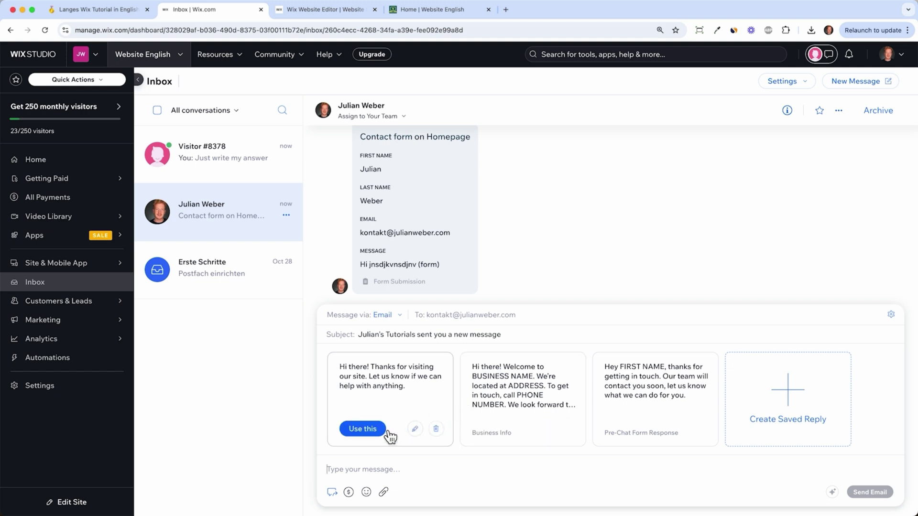
click(349, 493)
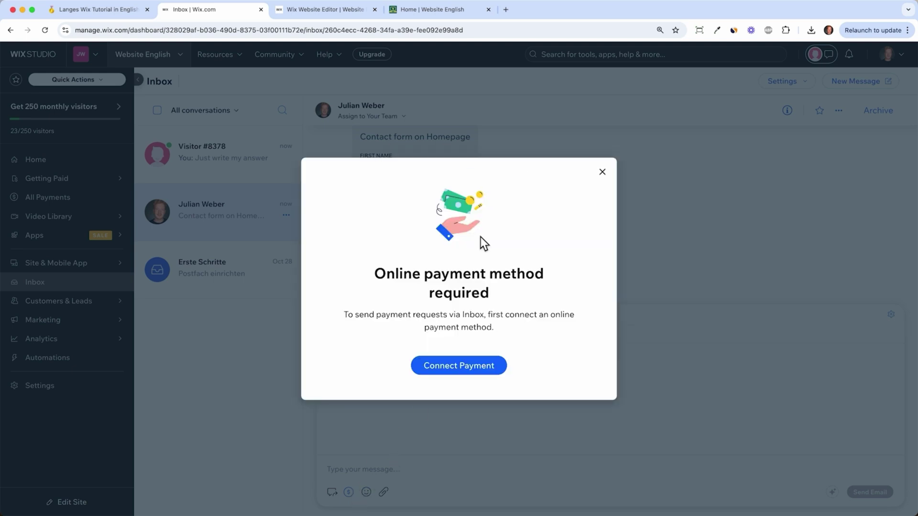
click(603, 173)
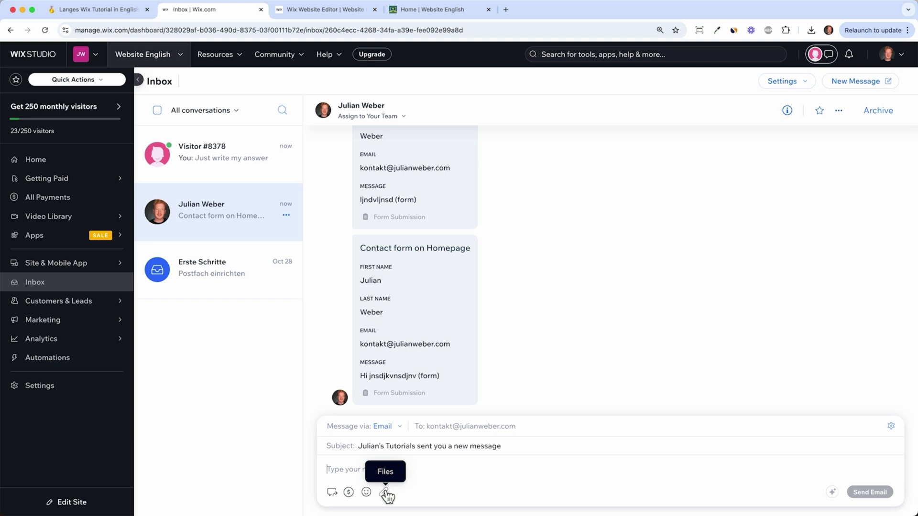